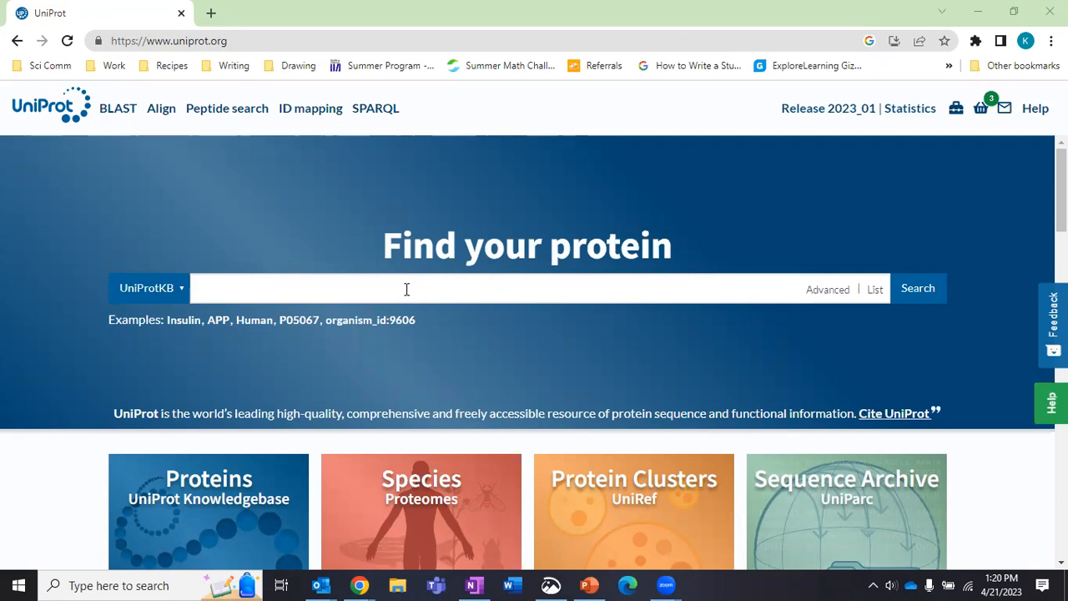
# Enter 'Hemoglobin Beta' in the UniProtKB search box.
pyautogui.click(407, 289)
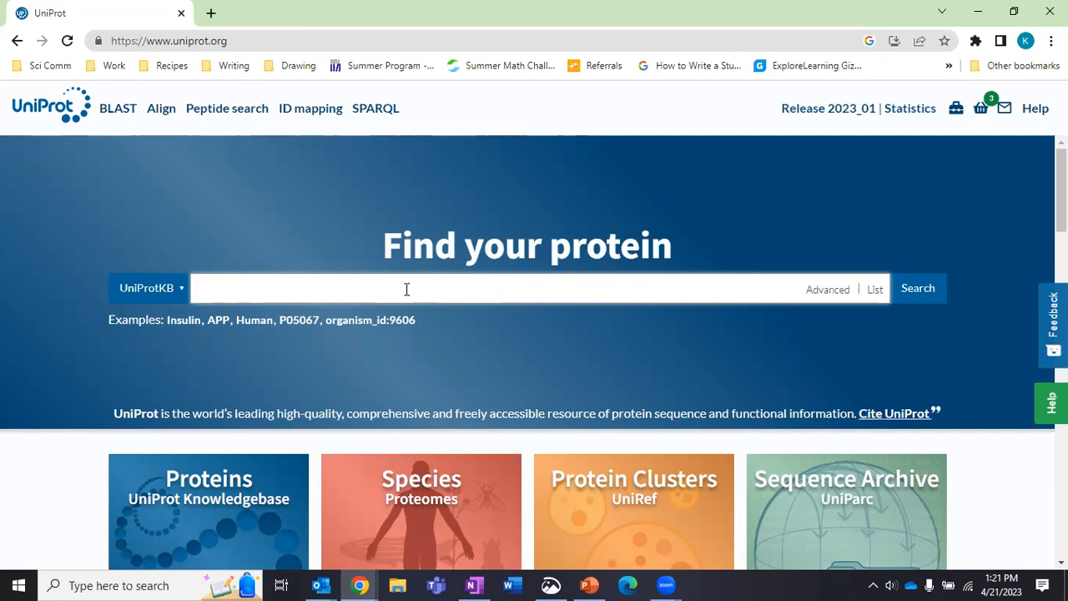
pyautogui.write('Hemoglobin Beta')
# Run the Hemoglobin Beta search and browse the result cards below human P68871.
pyautogui.click(918, 290)
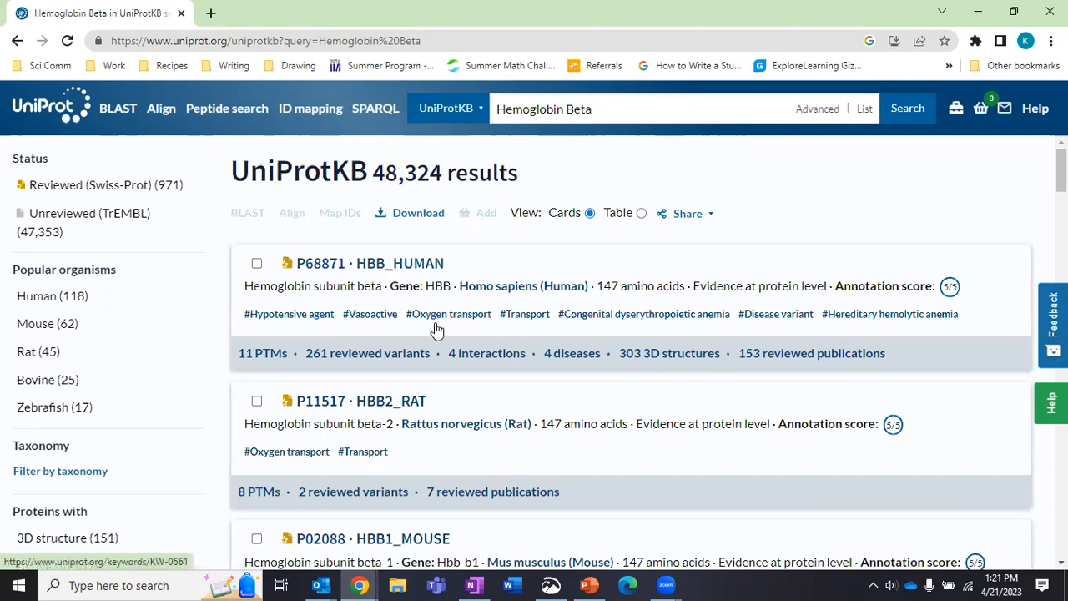
pyautogui.scroll(-1, 436, 330)
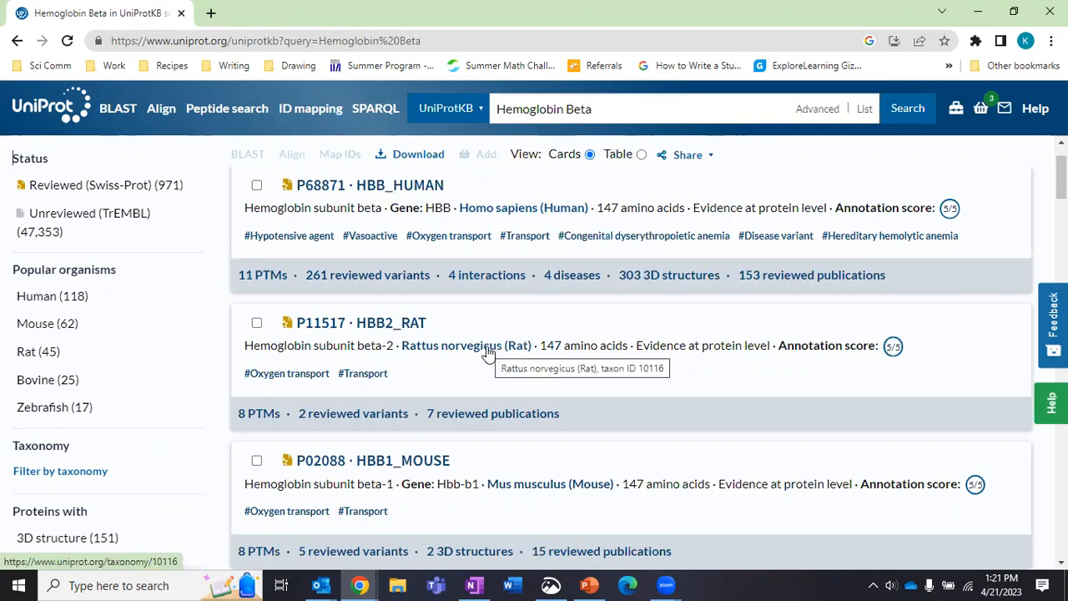
pyautogui.scroll(-1, 493, 367)
pyautogui.scroll(-1, 593, 408)
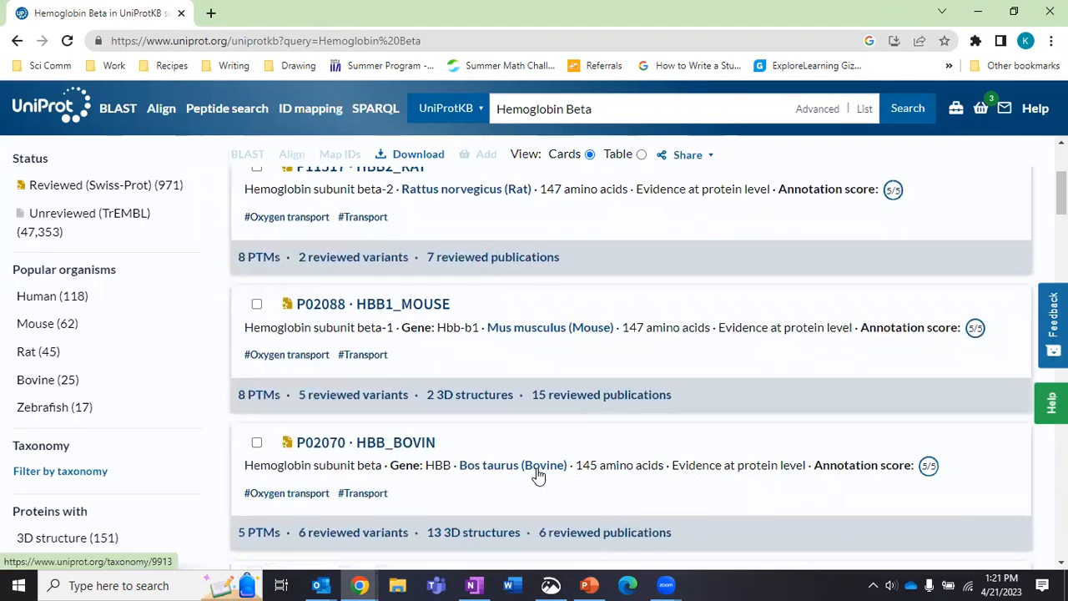
pyautogui.scroll(2, 501, 443)
pyautogui.scroll(1, 420, 326)
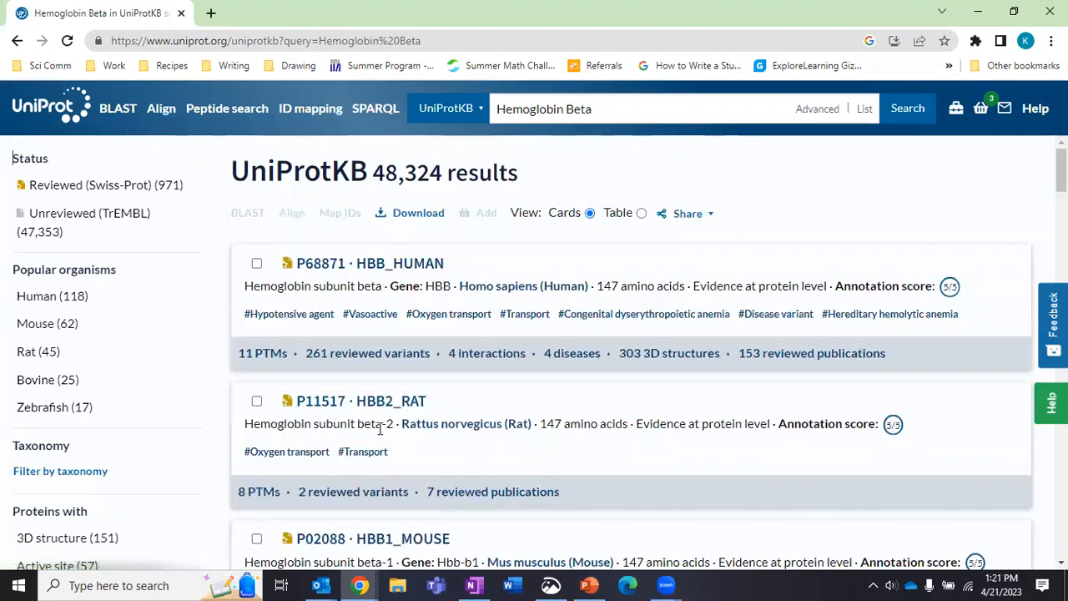
pyautogui.scroll(-3, 377, 435)
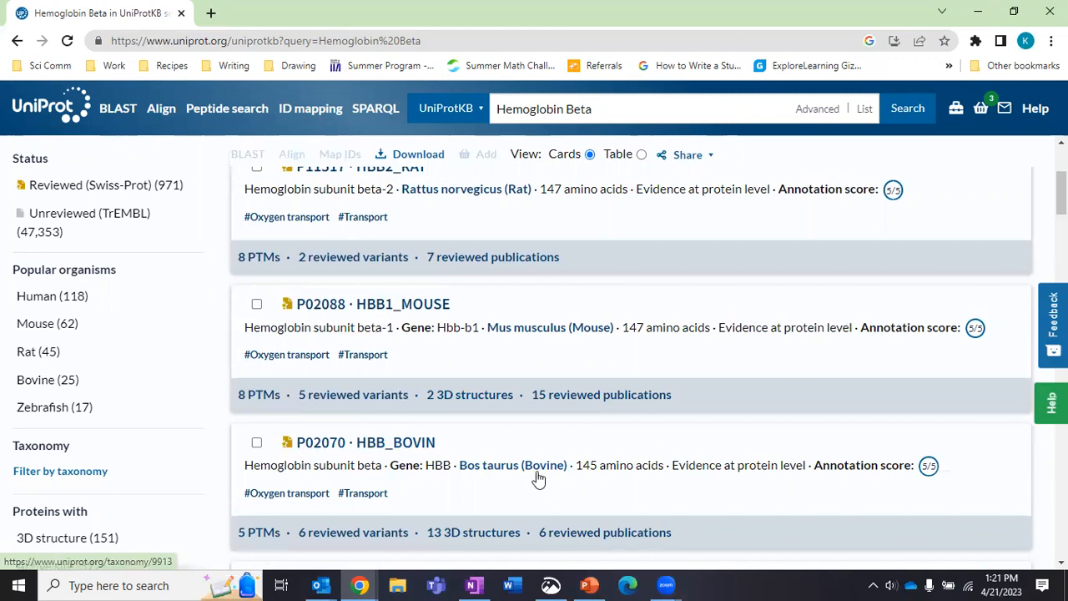
# Add the bovine HBB_BOVIN and human HBB_HUMAN entries to the basket.
pyautogui.click(256, 442)
pyautogui.scroll(2, 259, 326)
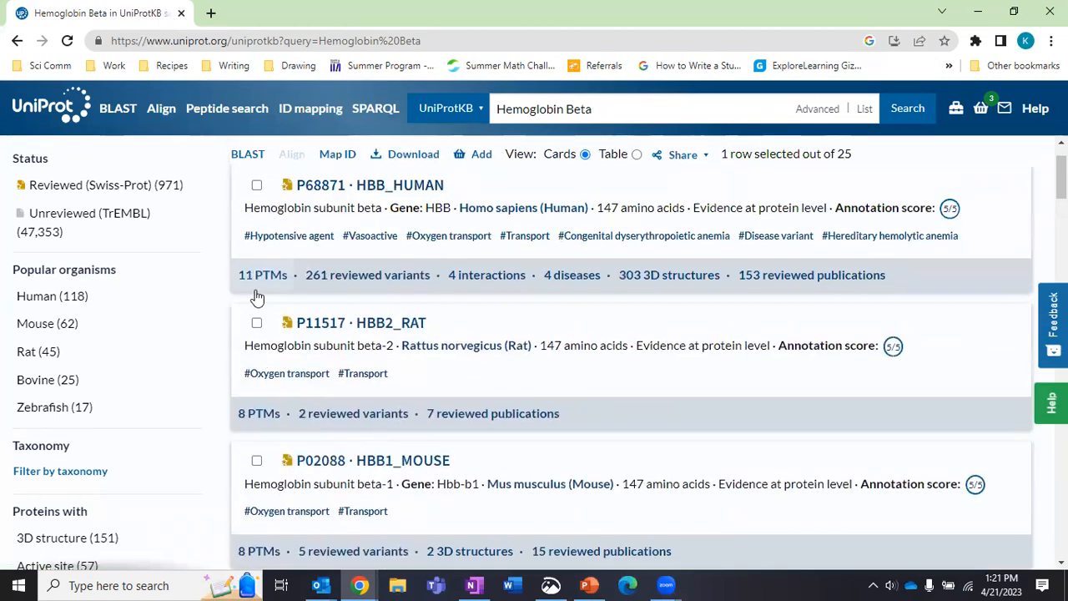
pyautogui.scroll(1, 256, 296)
pyautogui.click(256, 263)
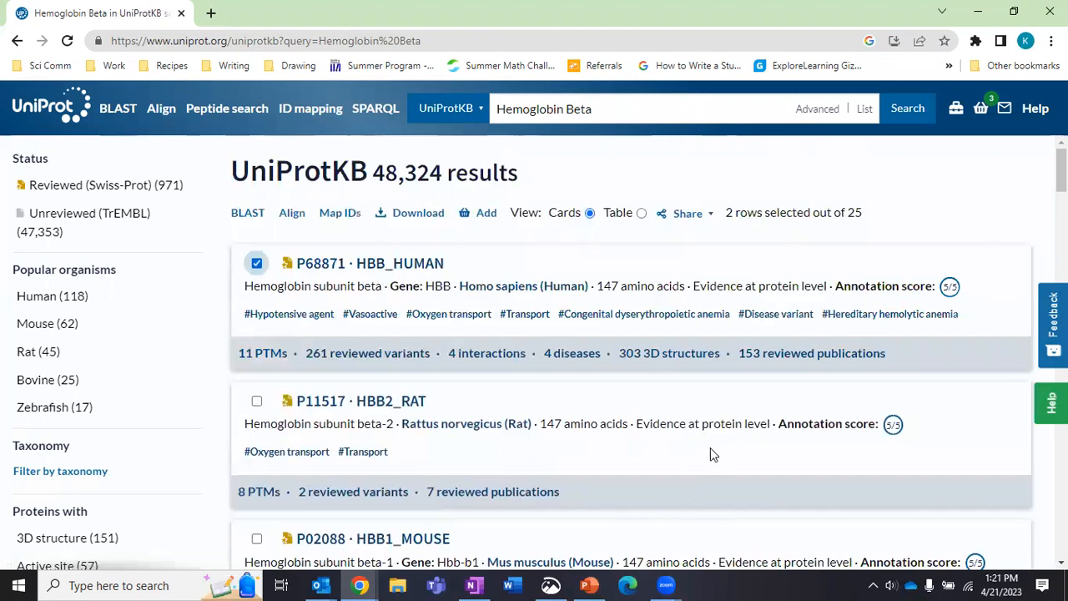
pyautogui.click(474, 219)
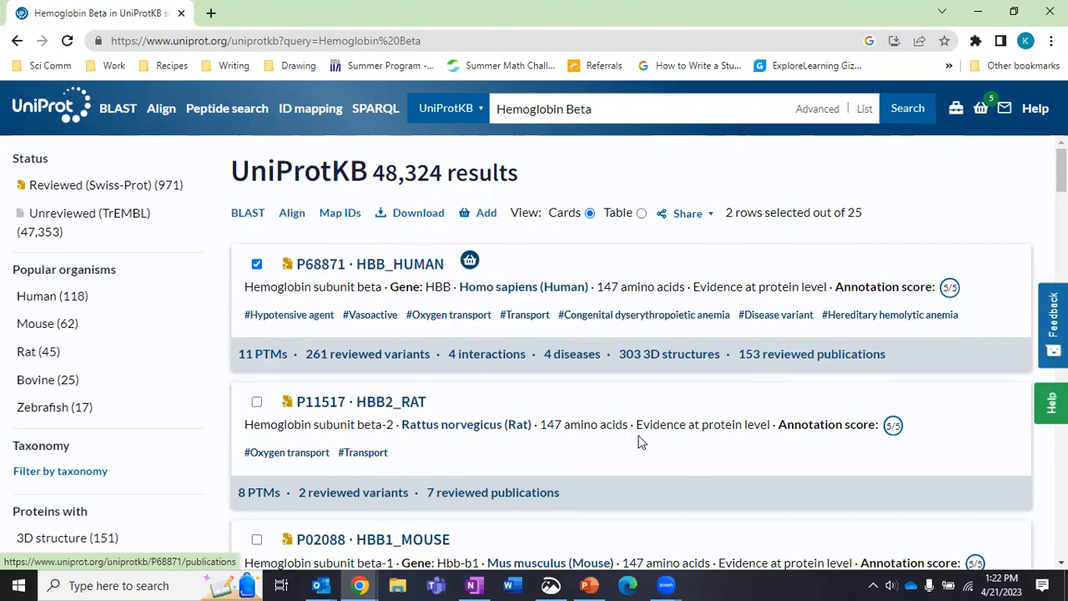
# Select the chicken HBB_CHICK entry (P02112) further down the results for the basket.
pyautogui.scroll(-8, 635, 435)
pyautogui.scroll(-7, 634, 435)
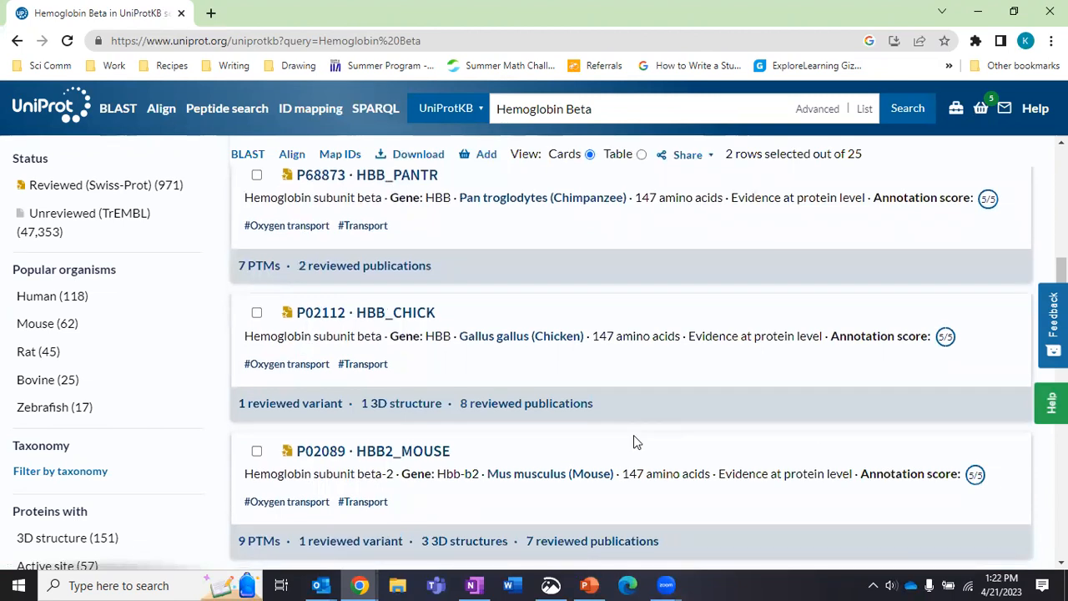
pyautogui.click(256, 315)
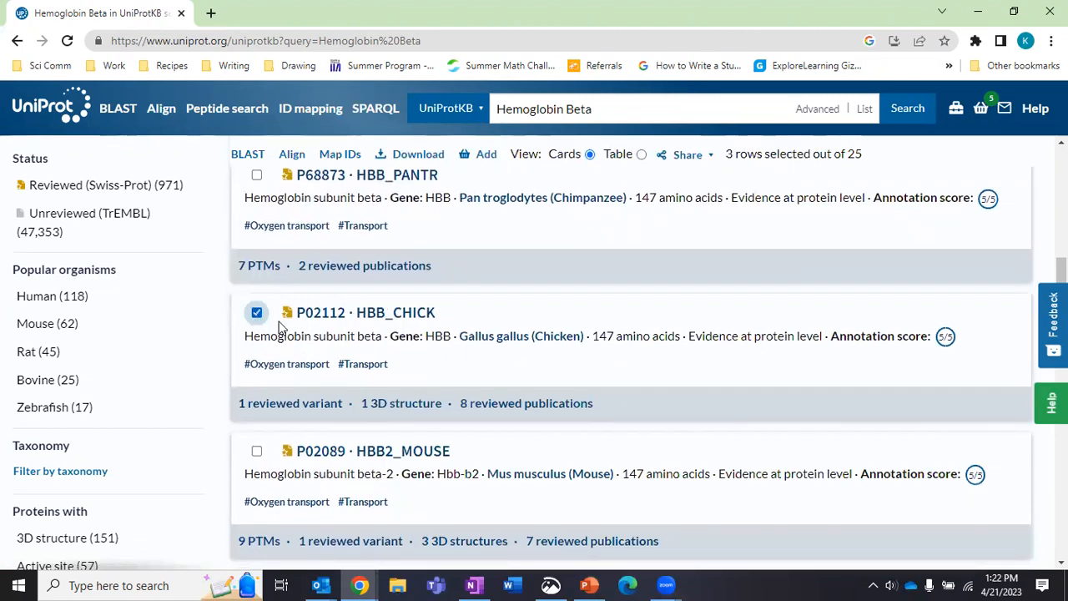
pyautogui.scroll(7, 417, 300)
pyautogui.scroll(8, 484, 250)
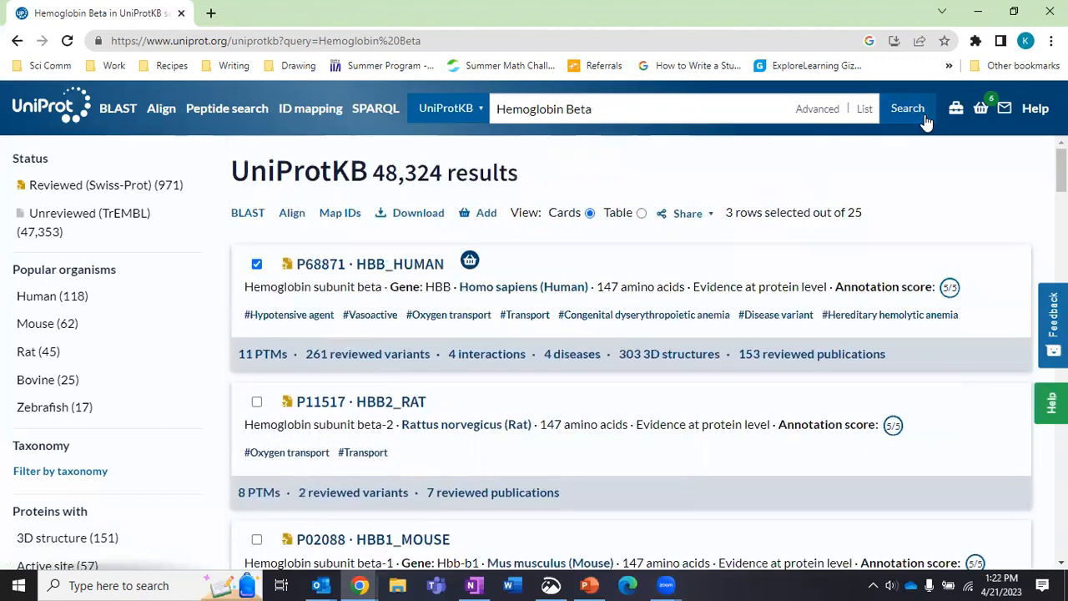
# Send the chicken P02112 and human P68871 entries from the basket to Align.
pyautogui.click(982, 111)
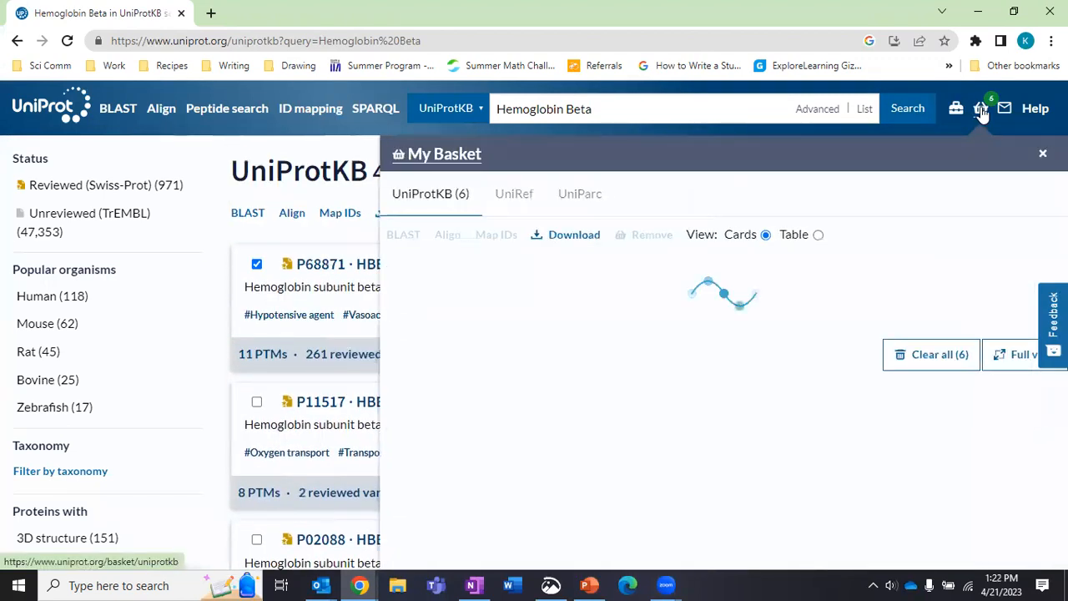
pyautogui.scroll(-8, 675, 305)
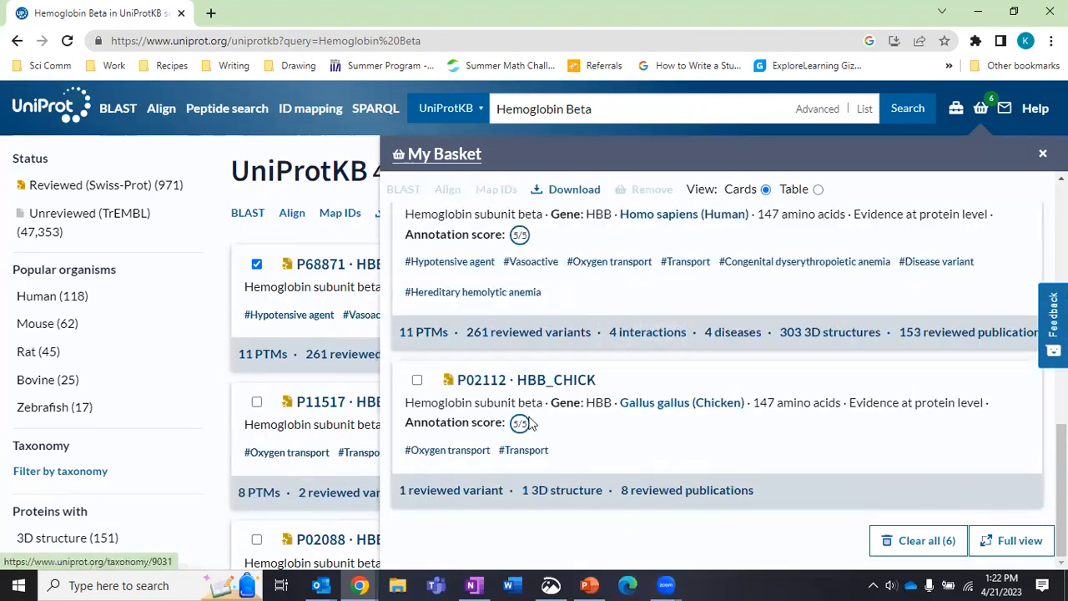
pyautogui.click(417, 382)
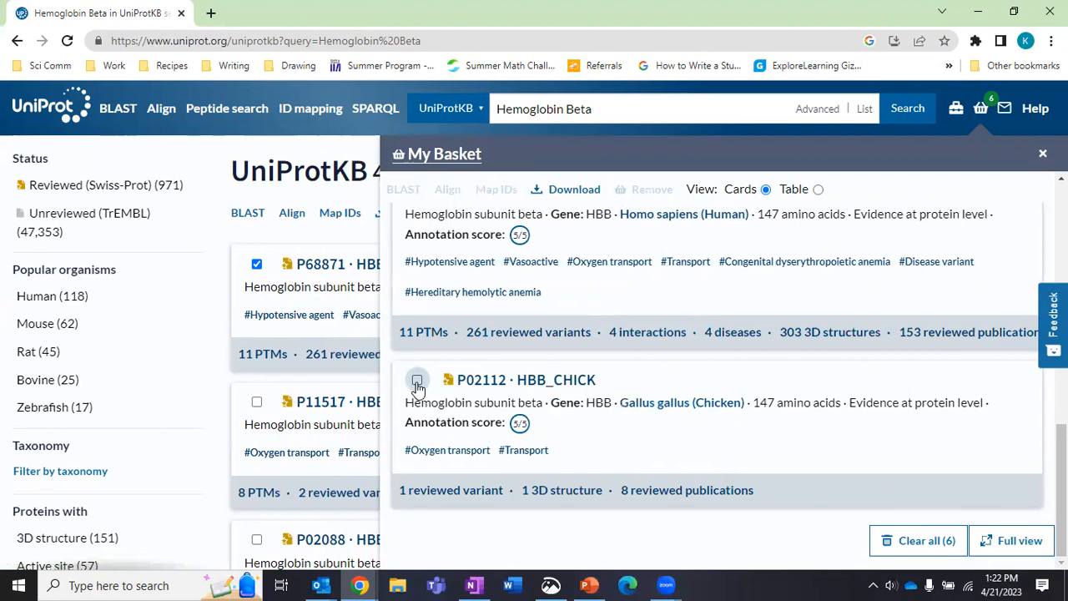
pyautogui.scroll(1, 417, 384)
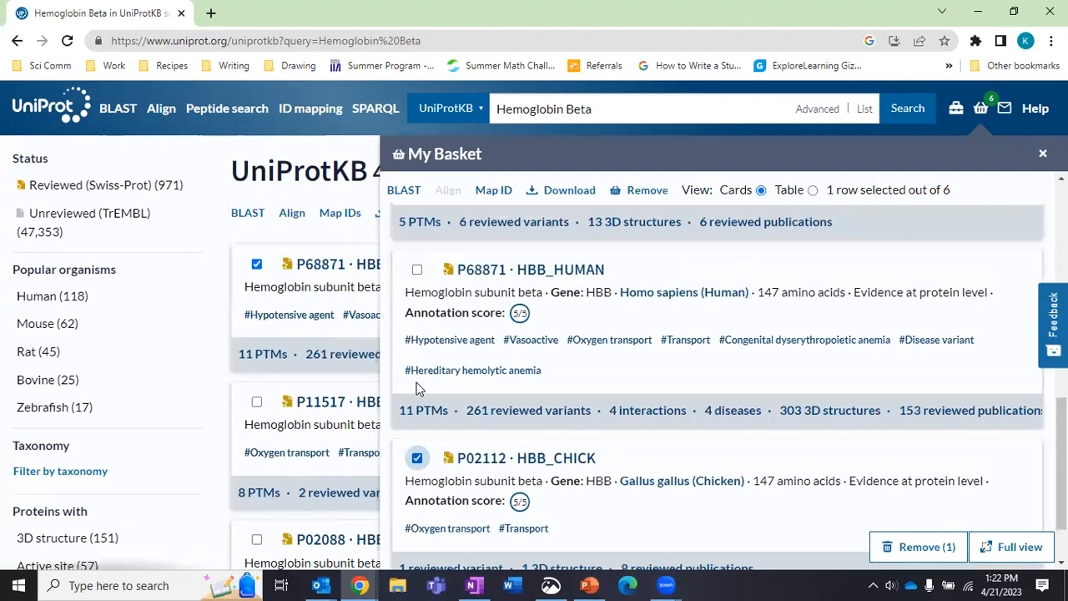
pyautogui.click(418, 270)
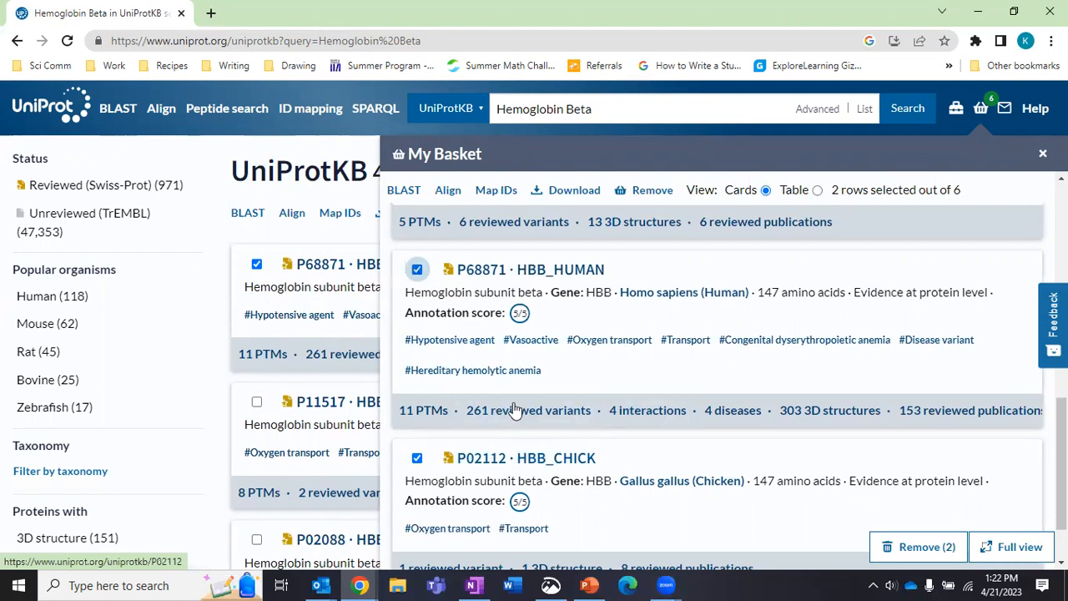
pyautogui.click(451, 192)
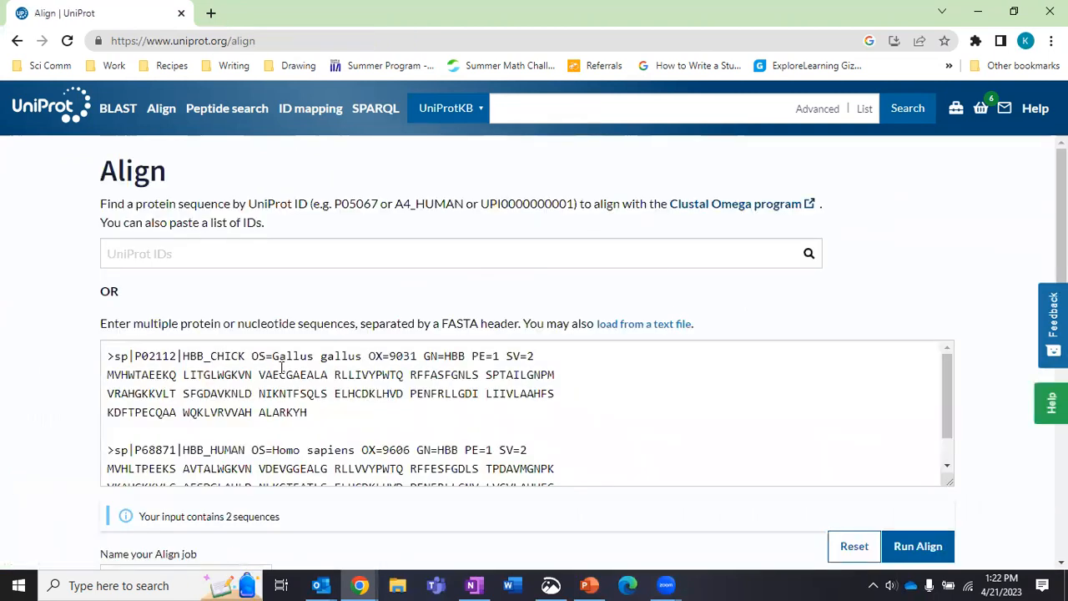
# Submit the chicken–human alignment and wait for the job to show Completed.
pyautogui.scroll(-1, 282, 368)
pyautogui.click(902, 545)
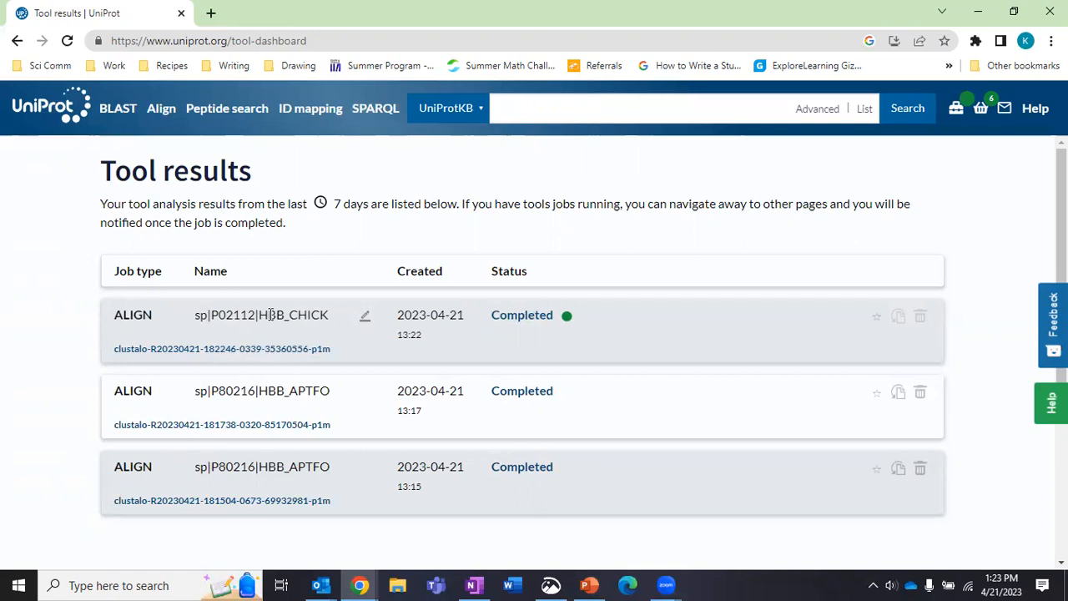
# Open the completed HBB_CHICK job to view the 147-residue chicken–human alignment.
pyautogui.click(283, 350)
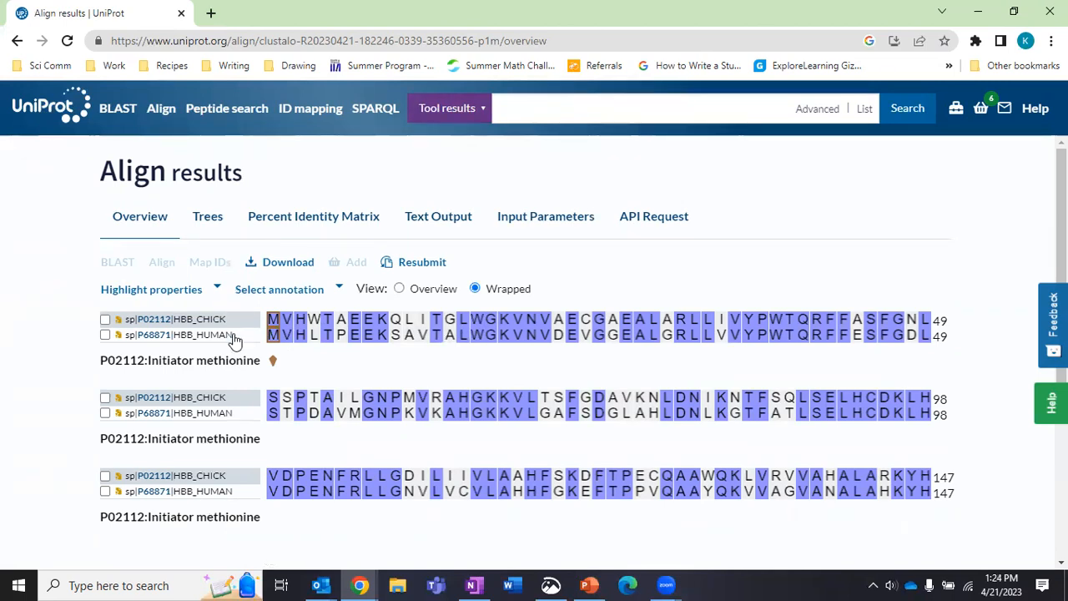
# Display the Percent Identity Matrix and read the 69.39% chicken–human identity value.
pyautogui.click(259, 225)
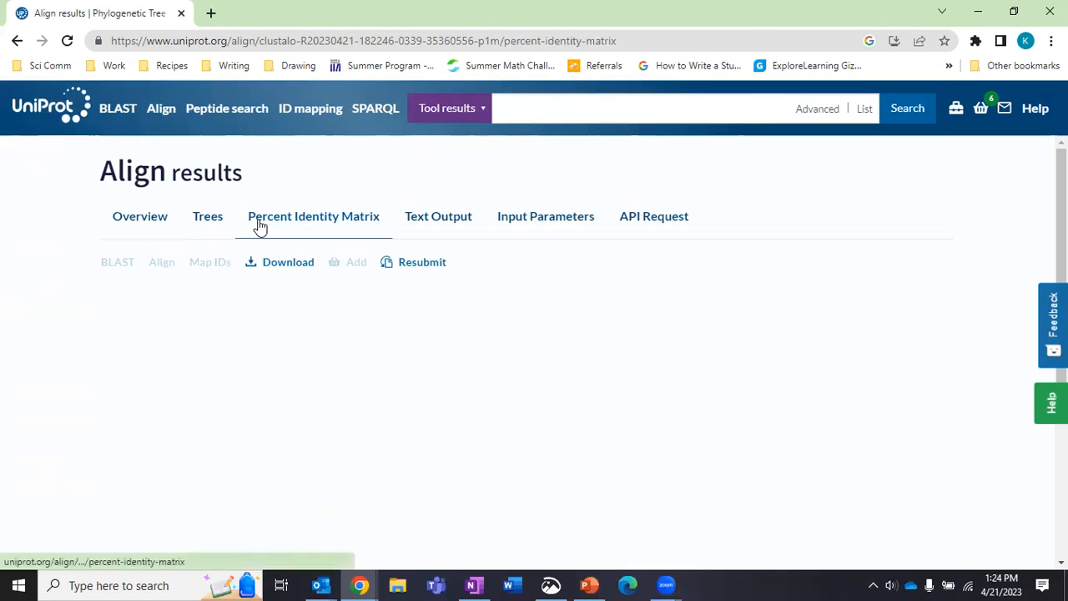
pyautogui.moveTo(318, 318)
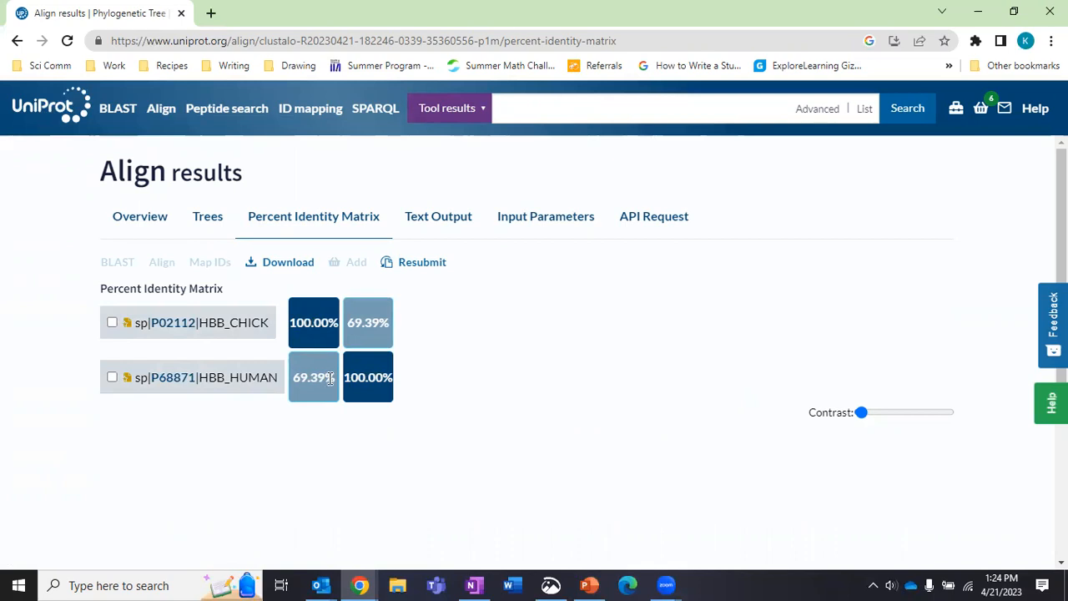
pyautogui.moveTo(330, 377)
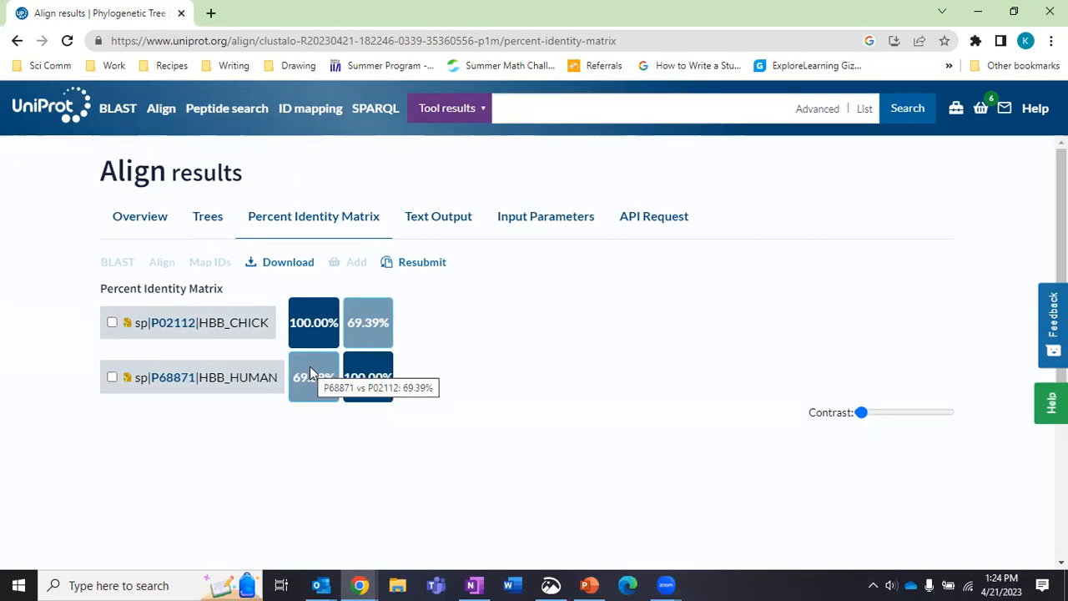
# Send the human P68871 and bovine P02070 entries from the basket to Align.
pyautogui.click(983, 109)
pyautogui.scroll(-8, 675, 487)
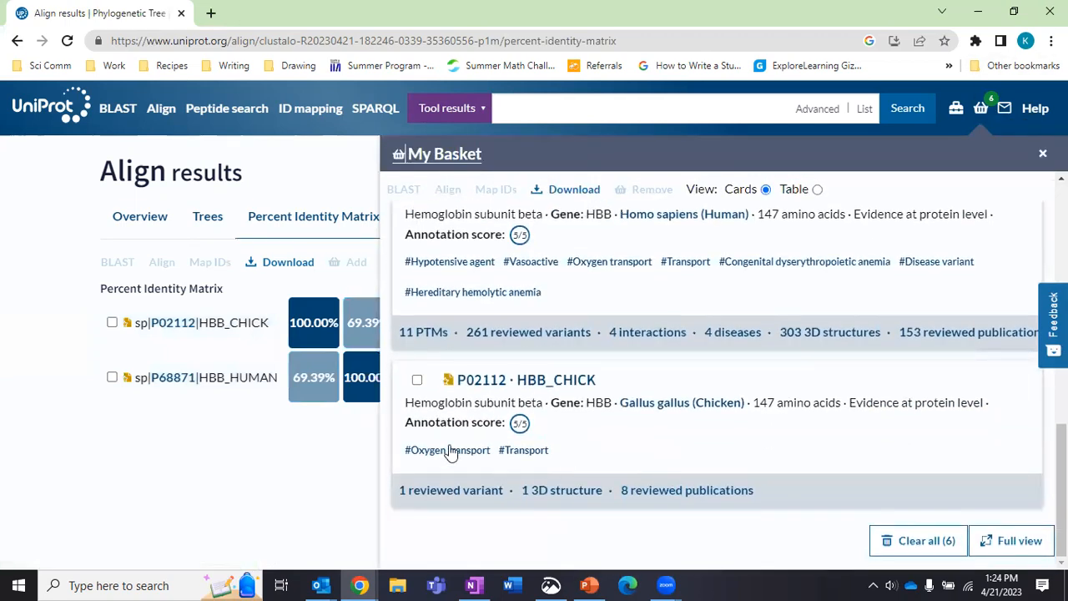
pyautogui.scroll(2, 417, 372)
pyautogui.click(416, 348)
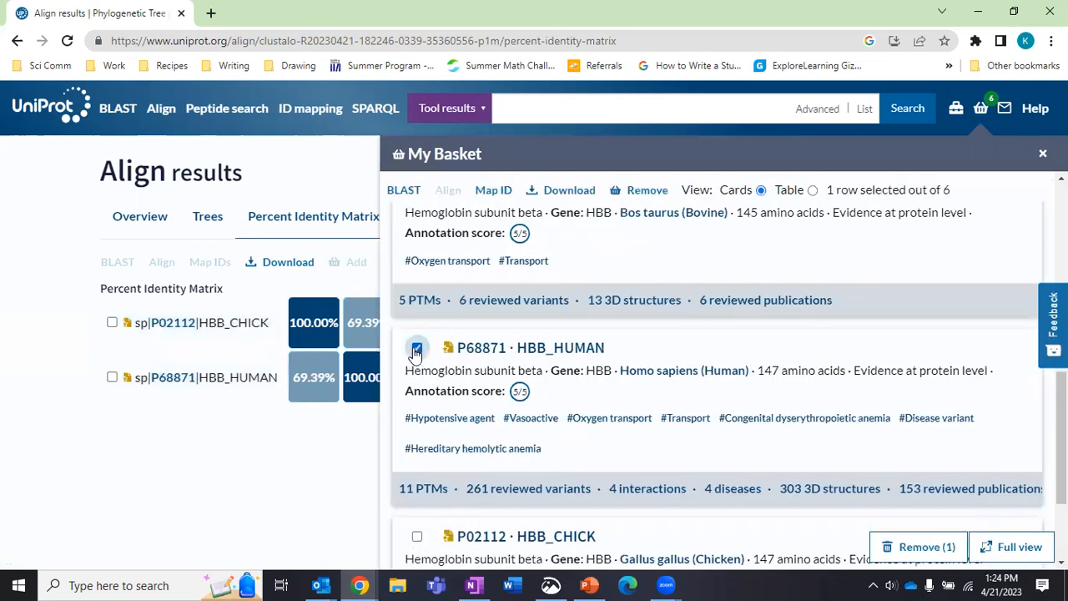
pyautogui.scroll(2, 415, 348)
pyautogui.click(417, 346)
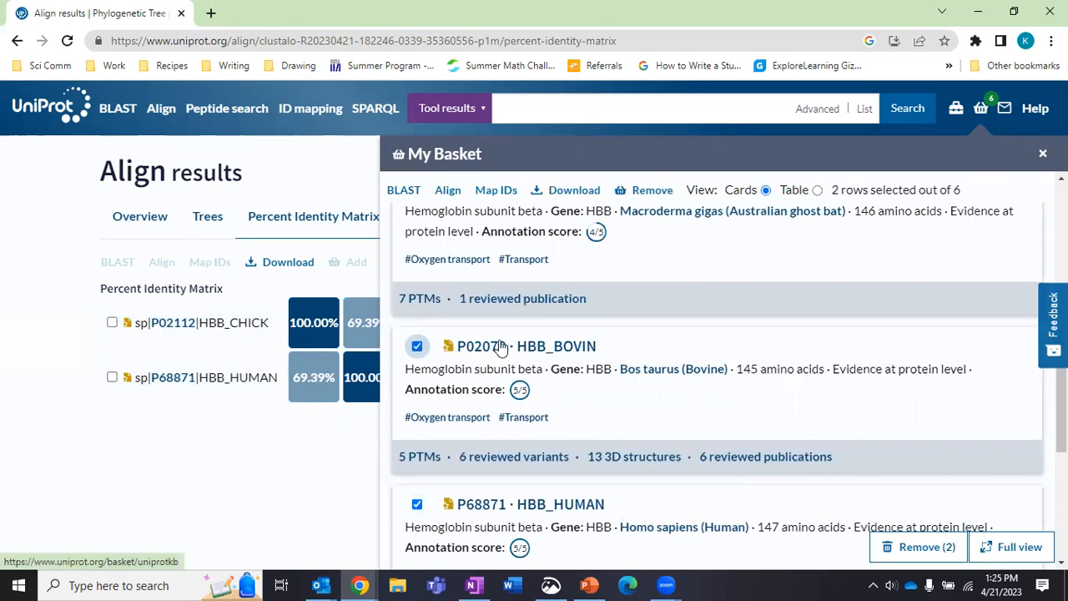
pyautogui.click(447, 190)
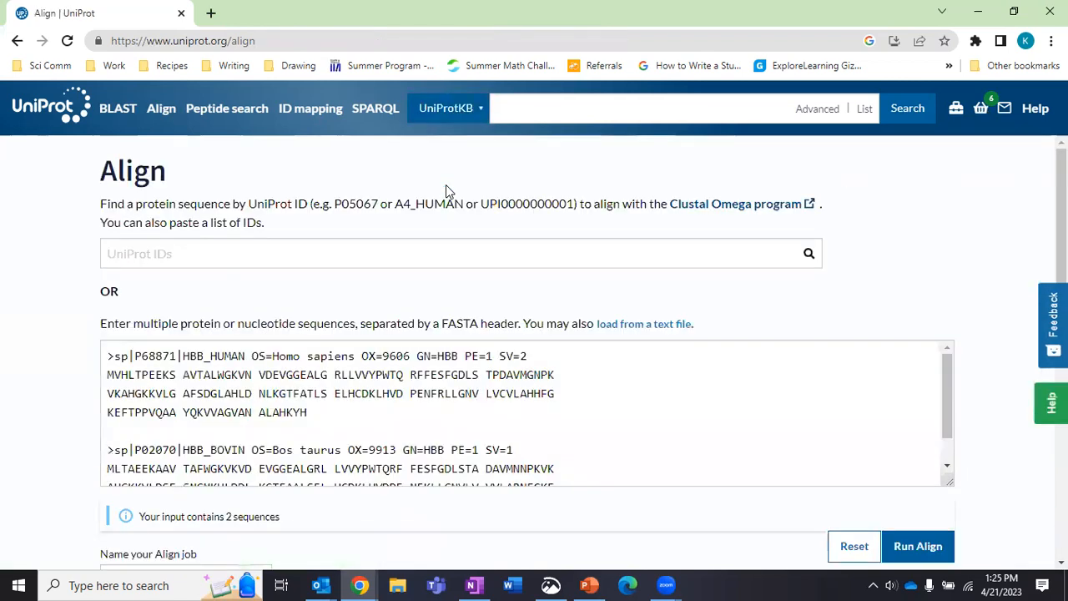
# Run the human–bovine alignment and open its results, 147 versus 145 residues.
pyautogui.click(902, 545)
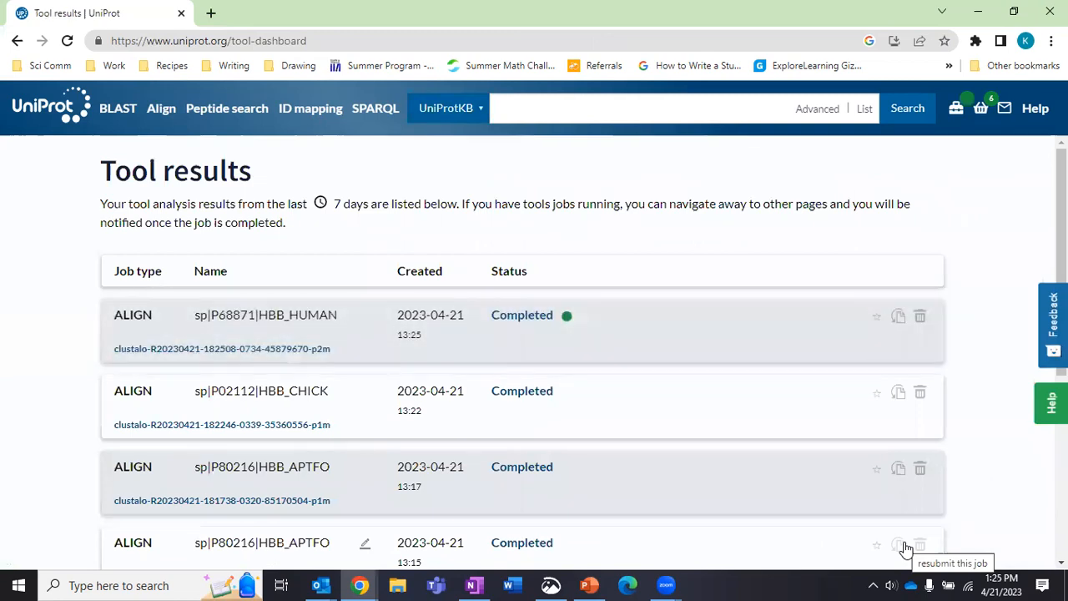
pyautogui.click(228, 354)
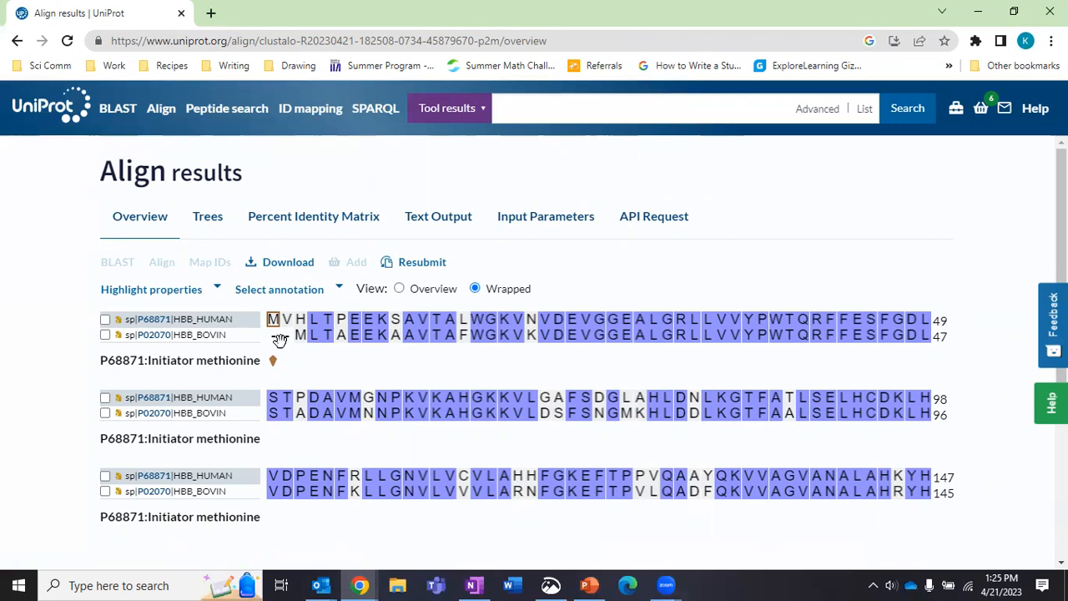
# Switch to the Percent Identity Matrix showing 84.14% human–bovine identity.
pyautogui.click(267, 223)
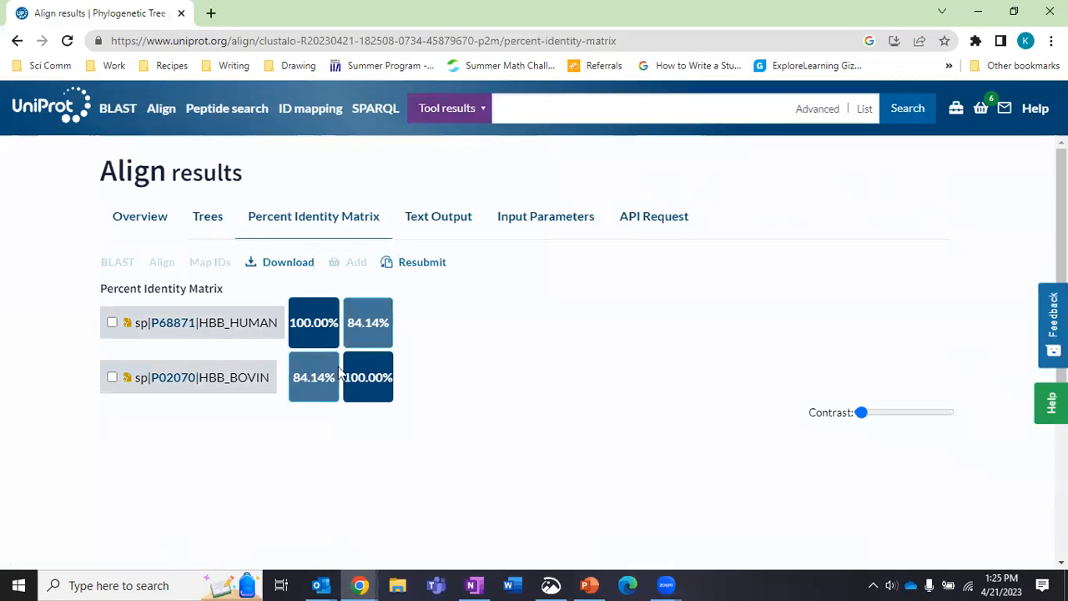
# From My Basket, send HBB_CHICK, HBB_HUMAN and HBB_BOVIN to Align and run the three-sequence alignment.
pyautogui.click(982, 114)
pyautogui.scroll(-8, 787, 340)
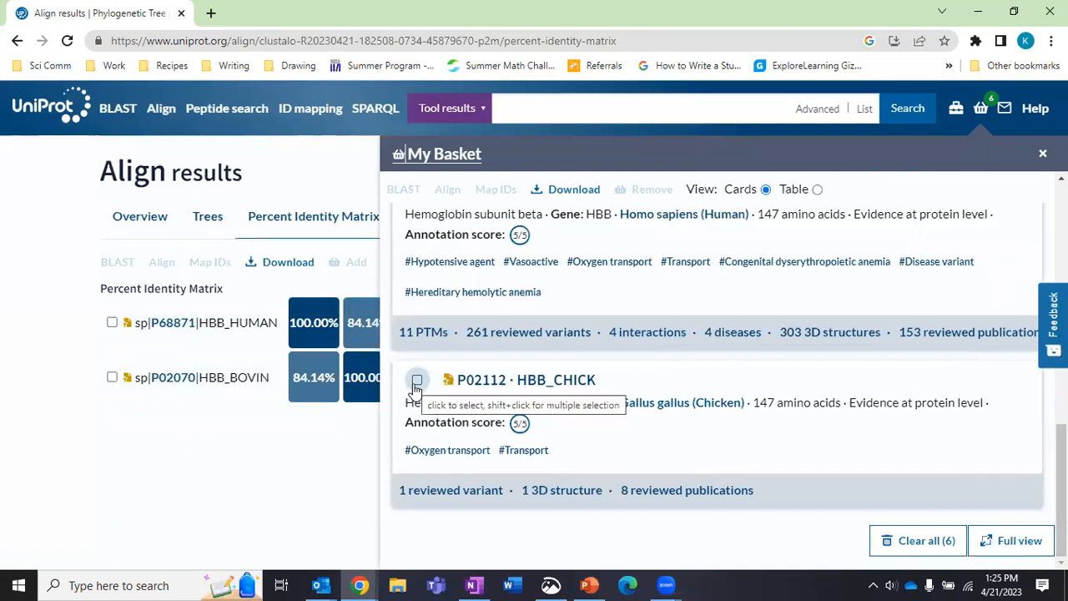
pyautogui.click(417, 384)
pyautogui.scroll(2, 417, 388)
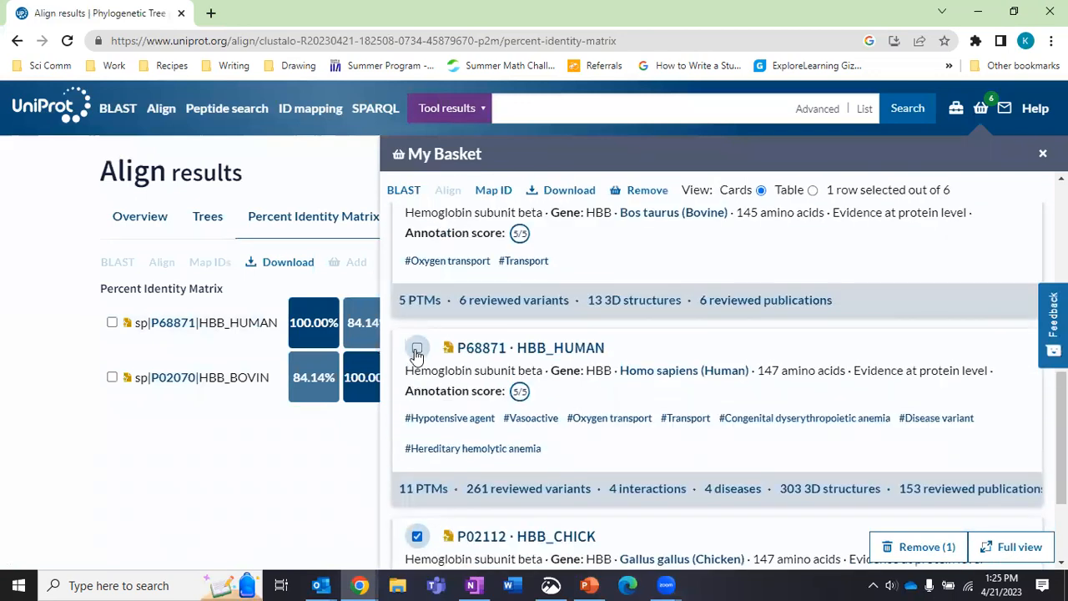
pyautogui.click(417, 349)
pyautogui.scroll(2, 416, 353)
pyautogui.click(417, 349)
pyautogui.click(451, 190)
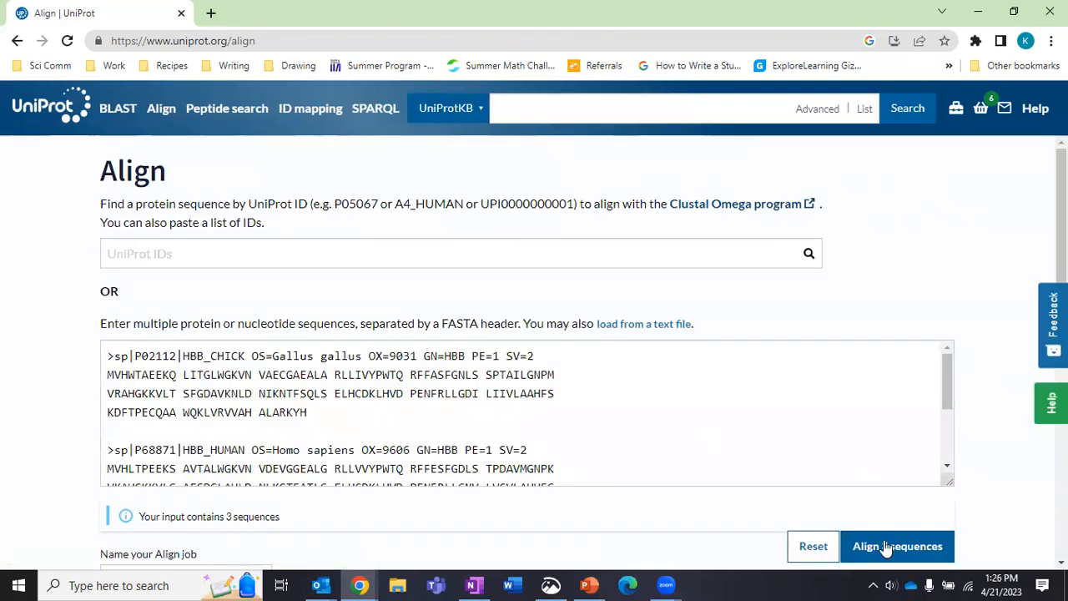
pyautogui.click(887, 546)
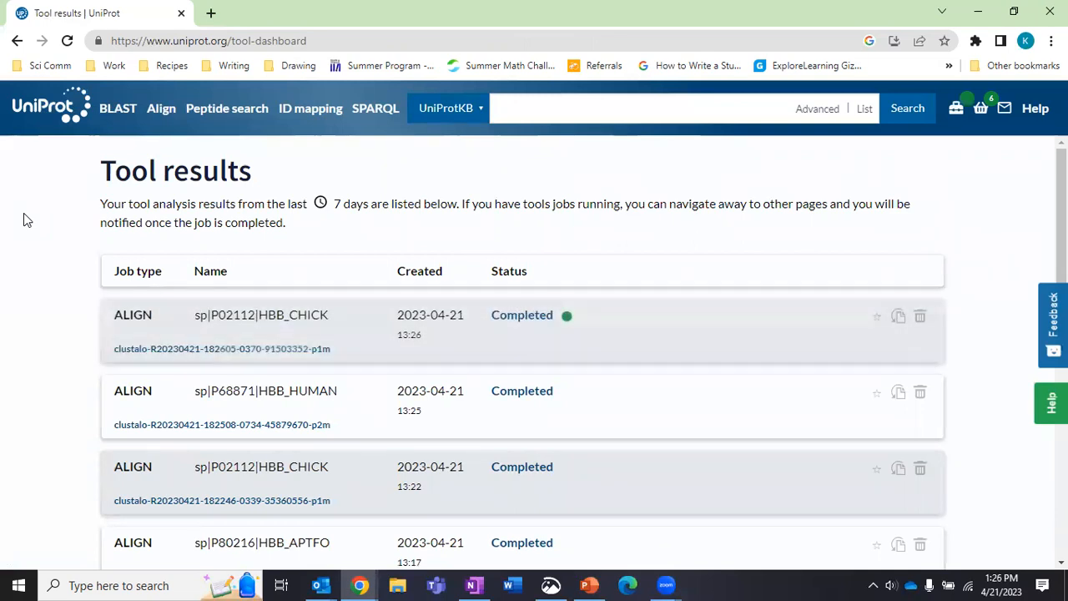
# Open the chicken, human and bovine alignment results and view their phylogenetic tree as a cladogram.
pyautogui.click(130, 350)
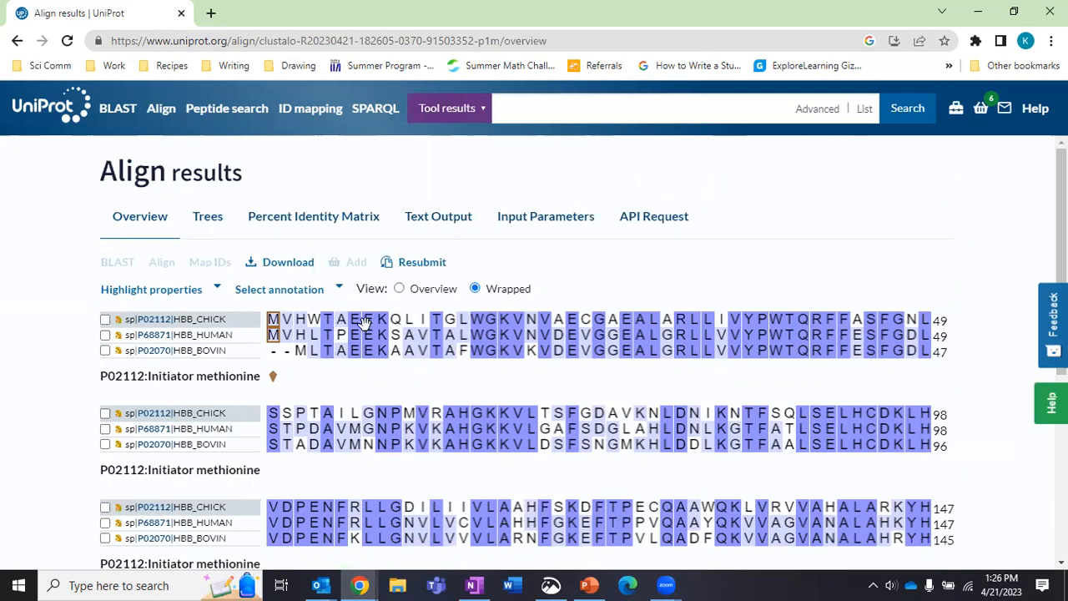
pyautogui.click(208, 218)
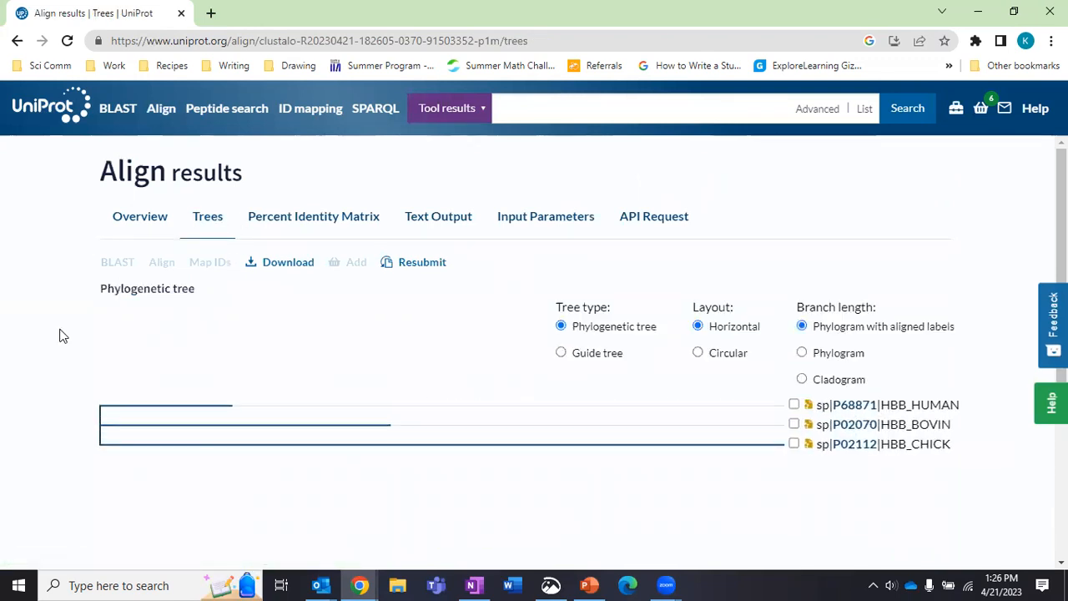
pyautogui.scroll(-2, 60, 336)
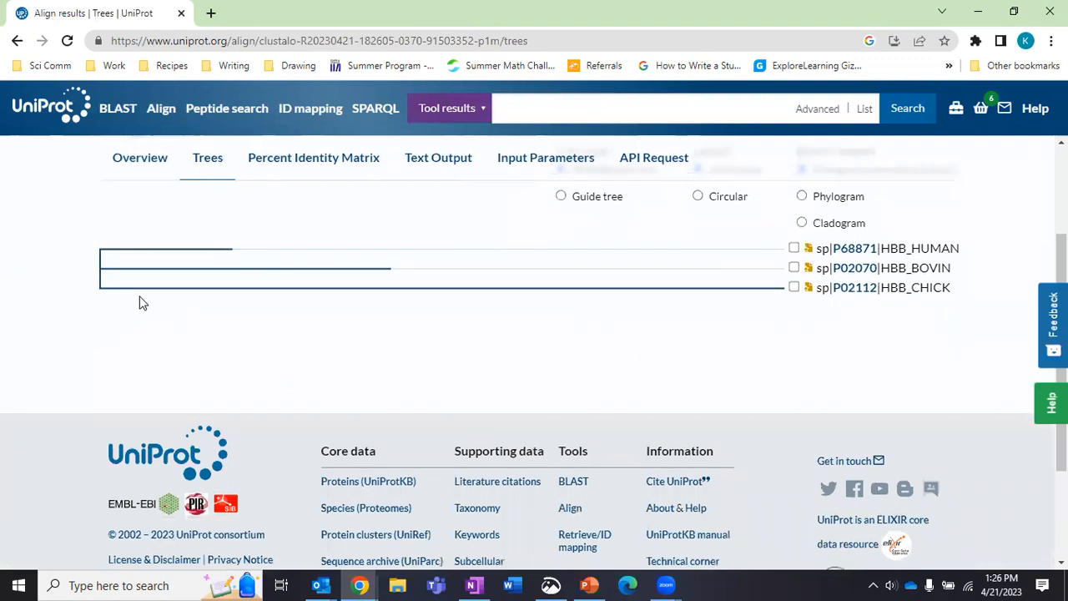
pyautogui.scroll(1, 100, 330)
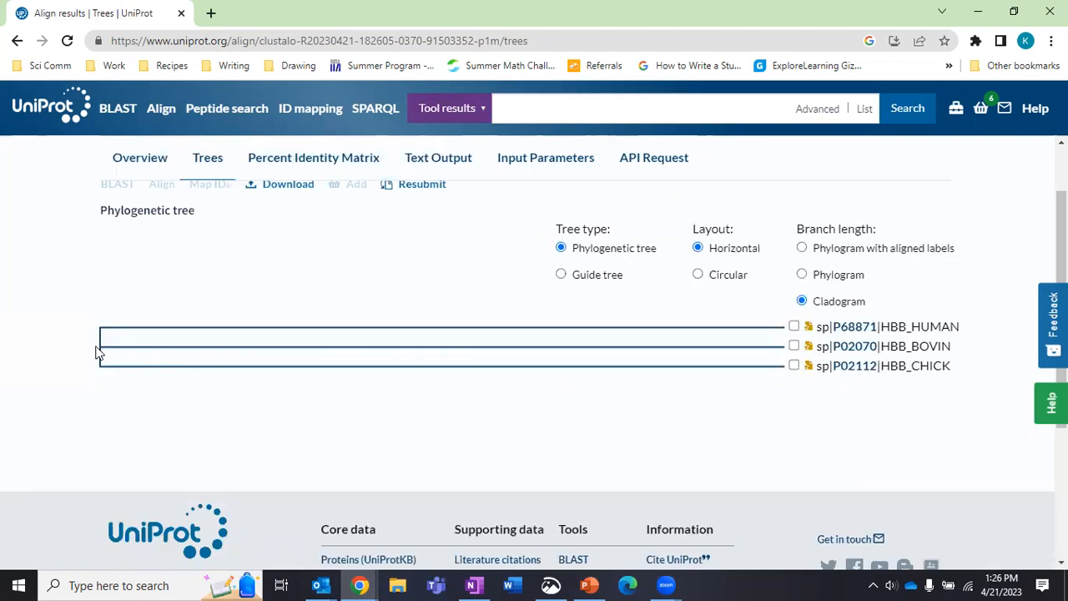
# In My Basket, select the chicken, human, bovine, ghost bat (MACGG) and Nile crocodile (CRONI) entries.
pyautogui.click(981, 116)
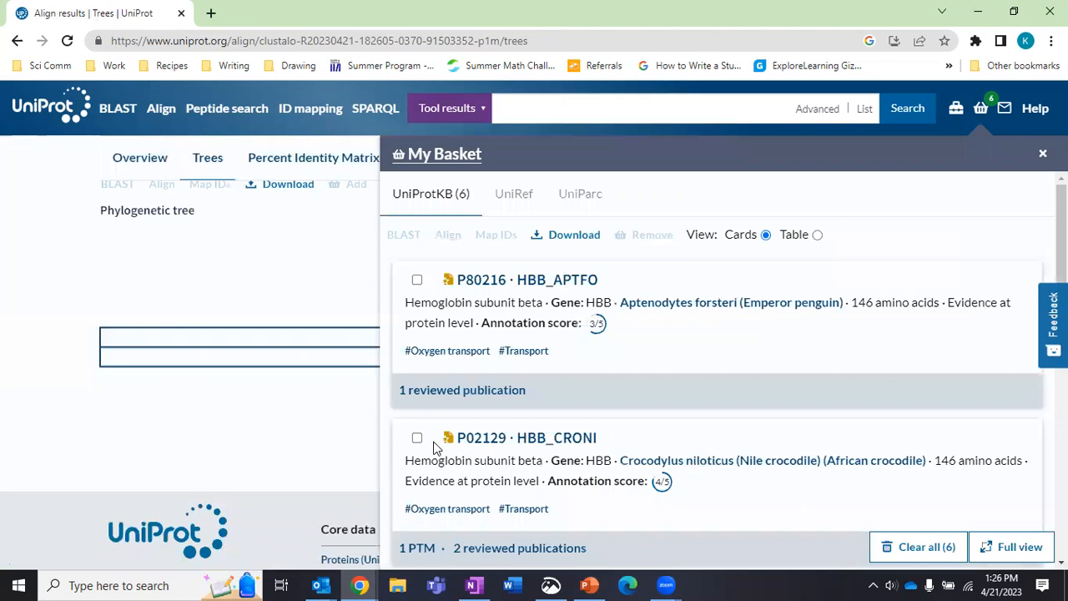
pyautogui.scroll(-10, 409, 442)
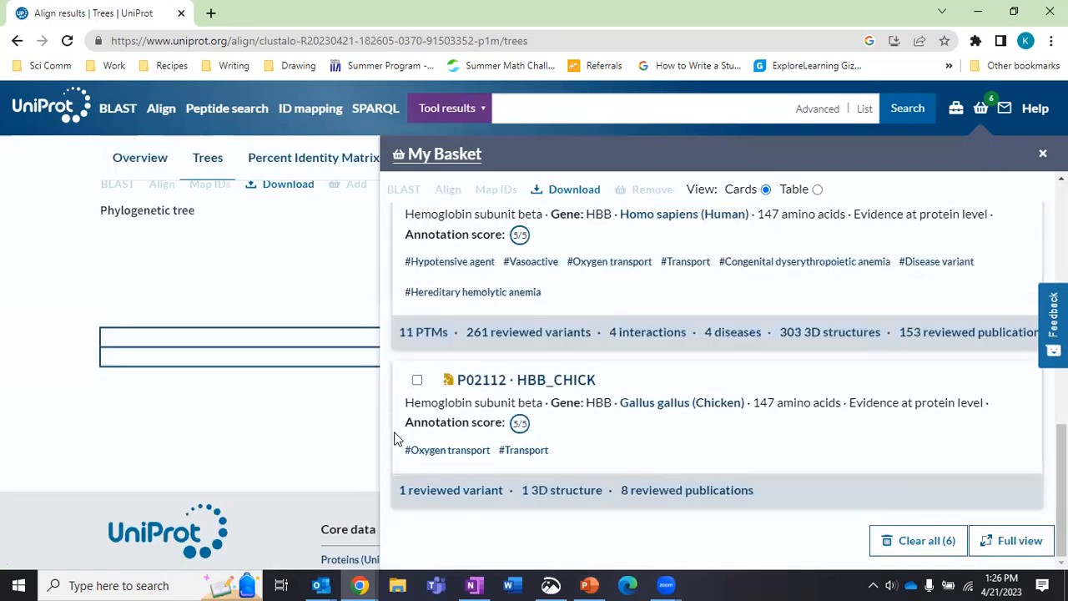
pyautogui.click(416, 380)
pyautogui.scroll(1, 439, 453)
pyautogui.scroll(1, 440, 453)
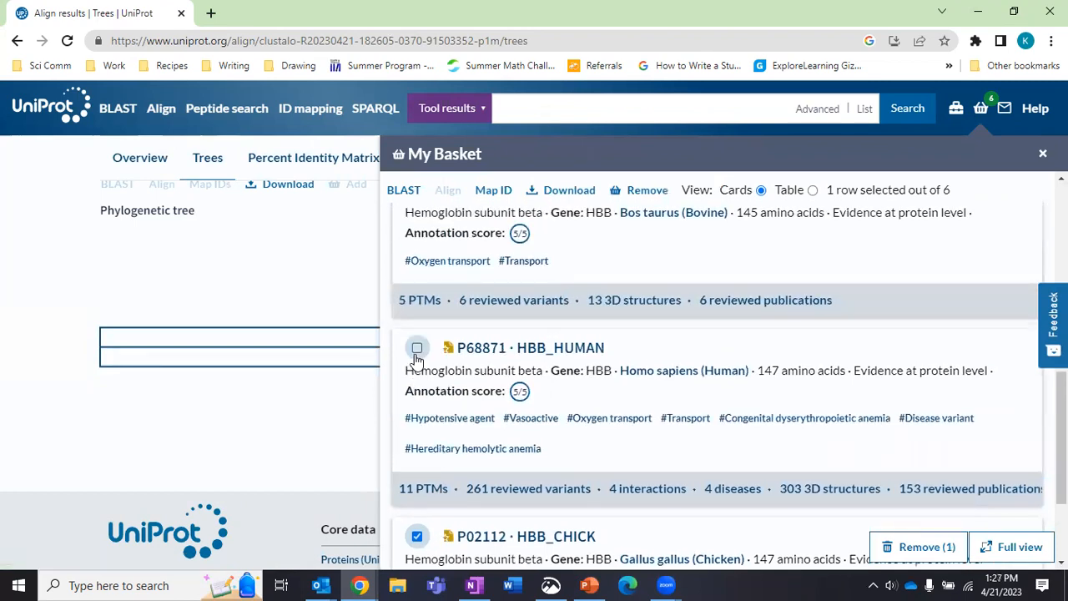
pyautogui.click(418, 346)
pyautogui.scroll(2, 420, 405)
pyautogui.click(417, 346)
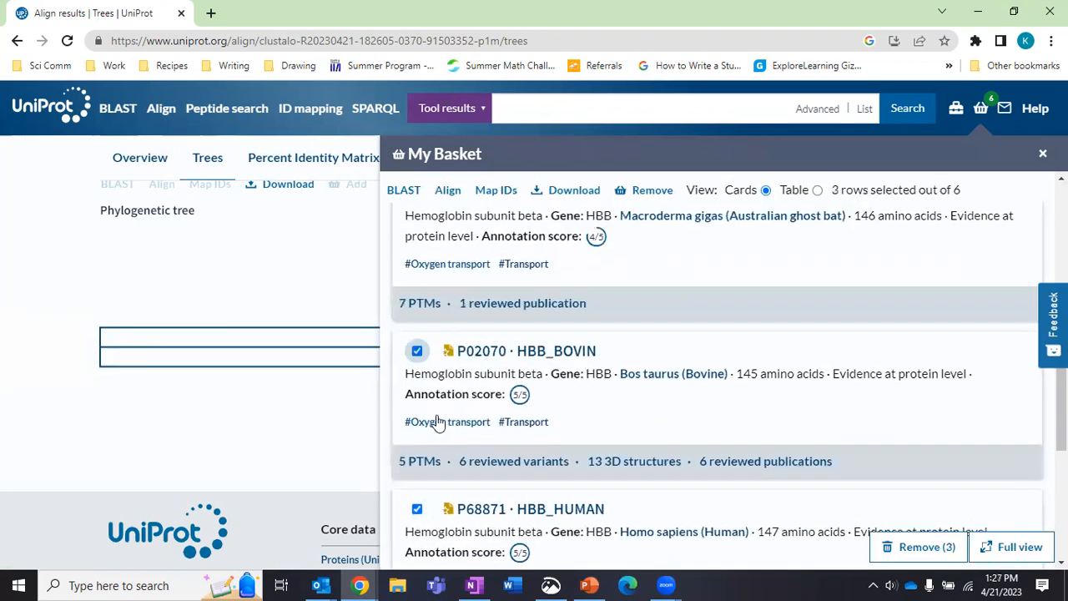
pyautogui.scroll(3, 422, 407)
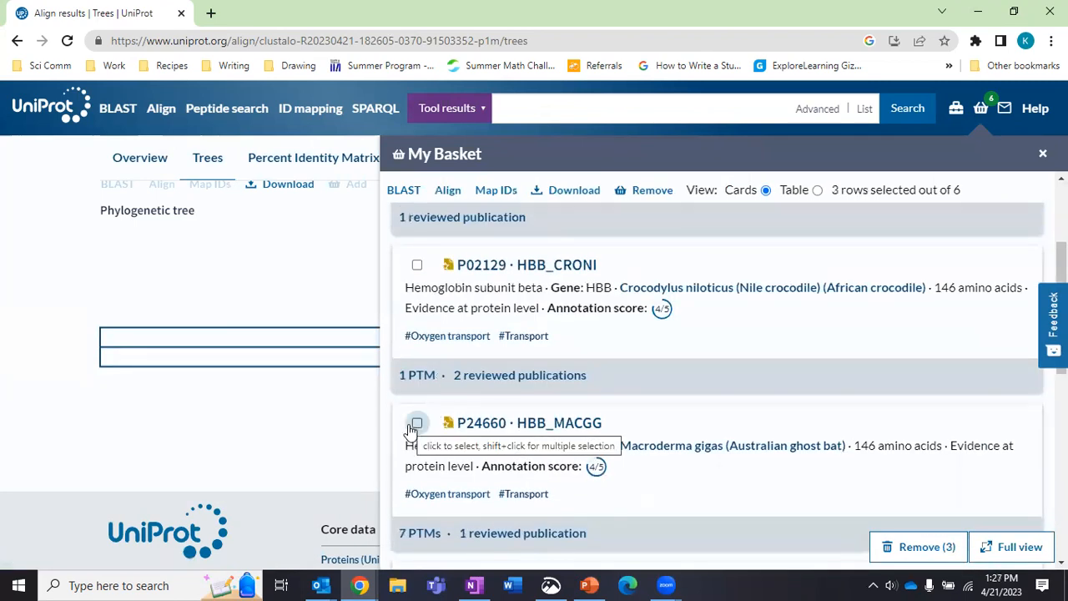
pyautogui.click(415, 426)
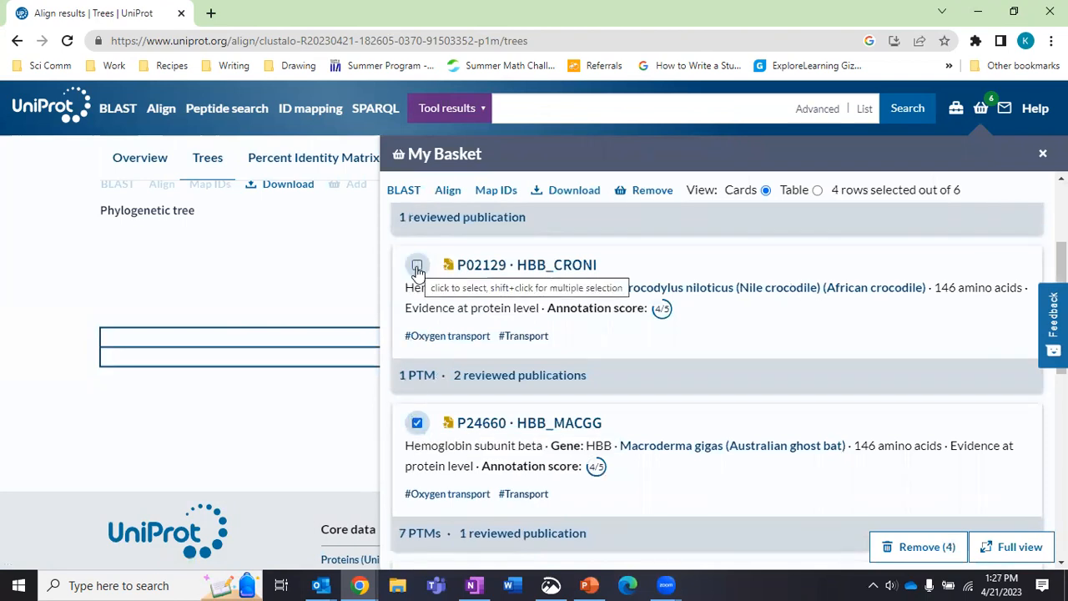
pyautogui.click(416, 267)
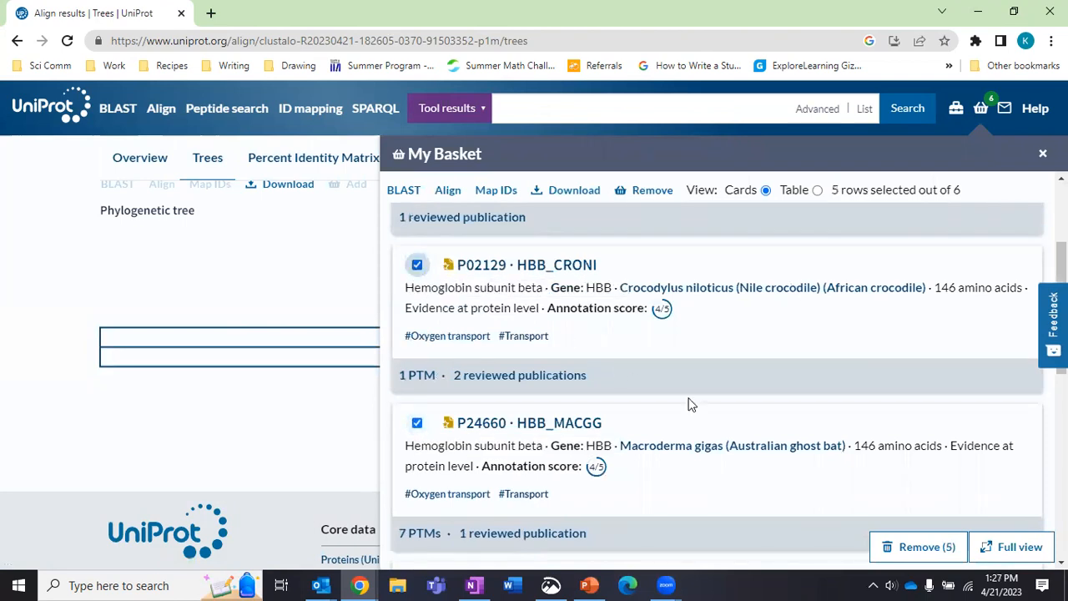
# Run the five-sequence alignment and open the finished job's results.
pyautogui.click(448, 191)
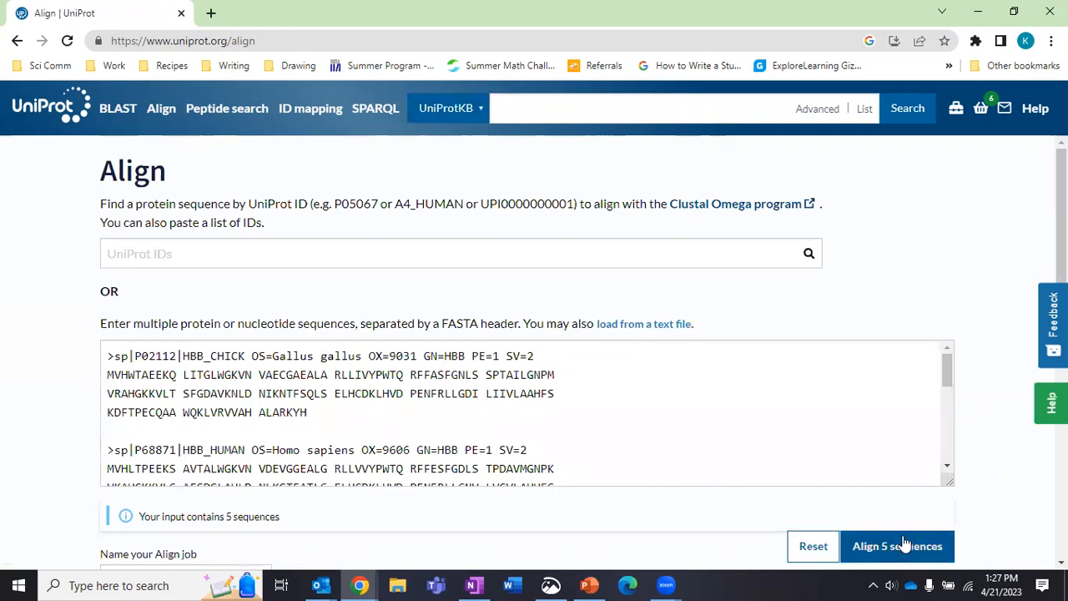
pyautogui.click(905, 544)
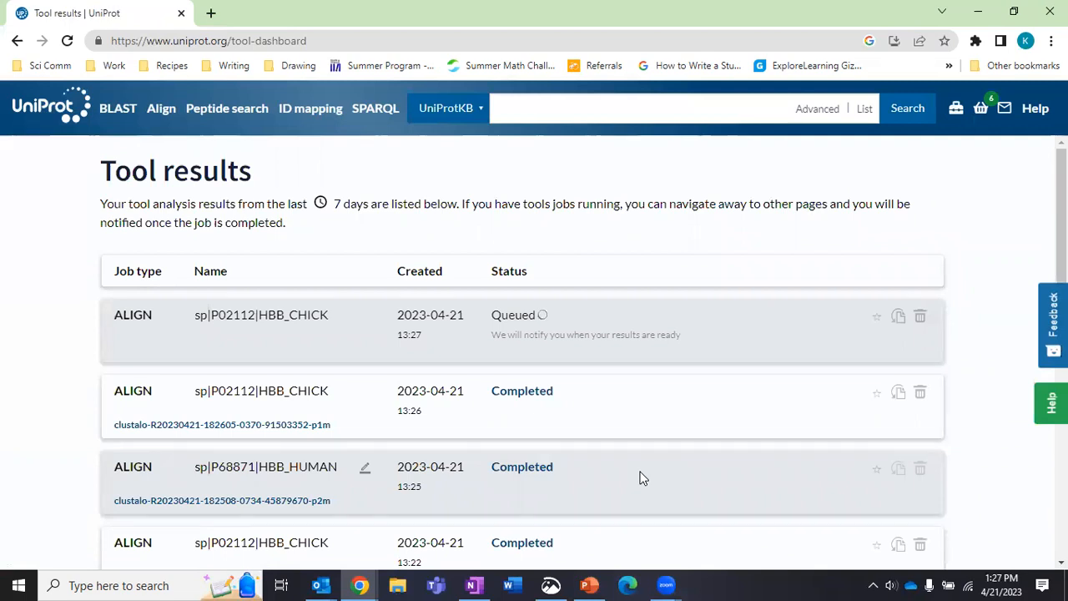
pyautogui.click(293, 350)
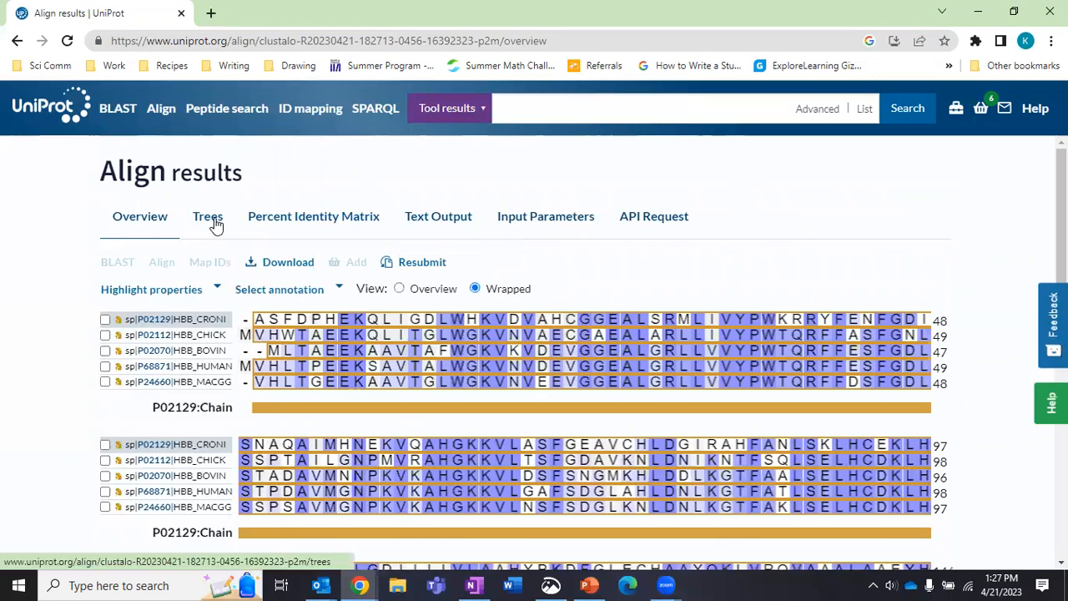
# Show the five-sequence alignment as a phylogenetic tree in the Trees tab.
pyautogui.click(212, 220)
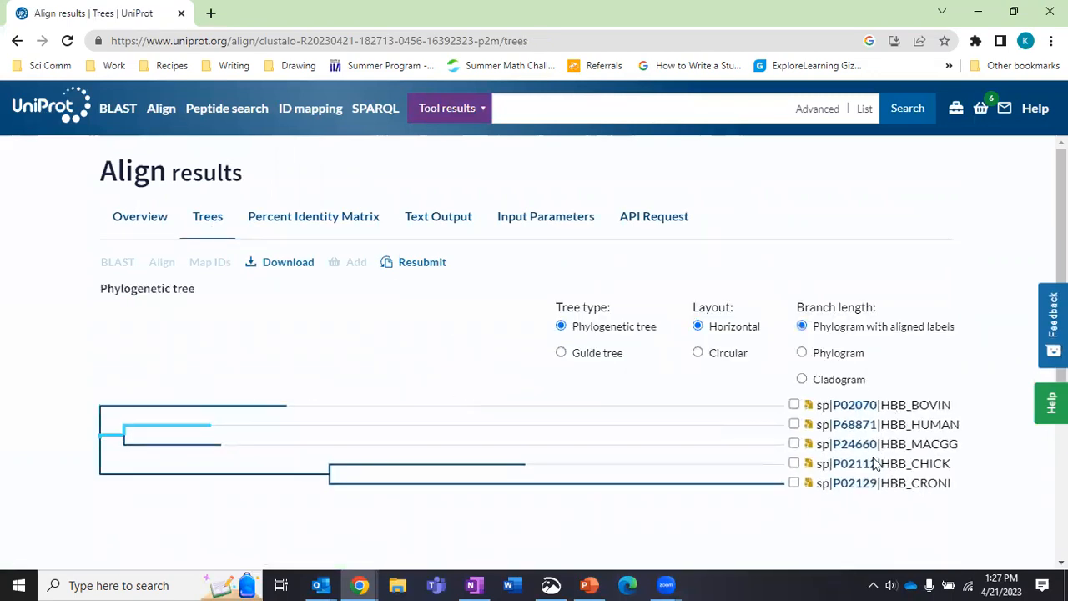